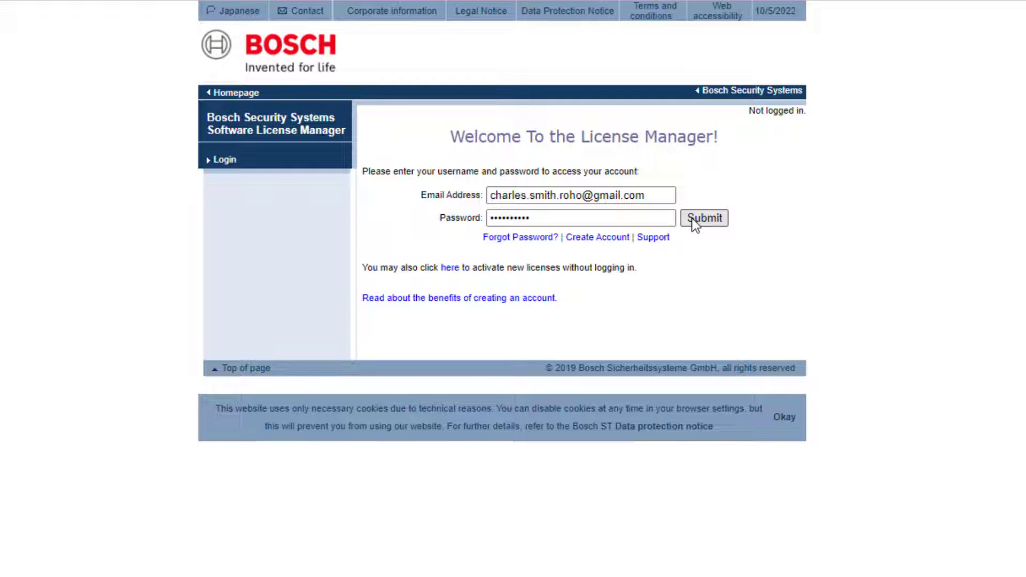
# Step: Log in to the Software License Manager and open the Maintenance Extension Report page
pyautogui.click(695, 223)
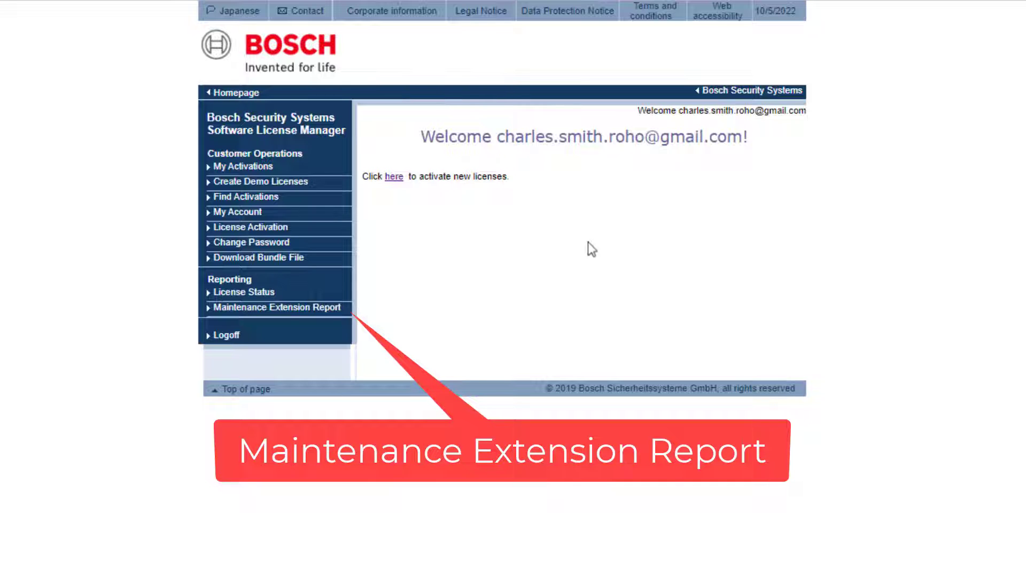
pyautogui.click(323, 308)
# Step: Paste the authorization number into the report form, submit it, and review the generated extension report PDF
pyautogui.rightClick(567, 175)
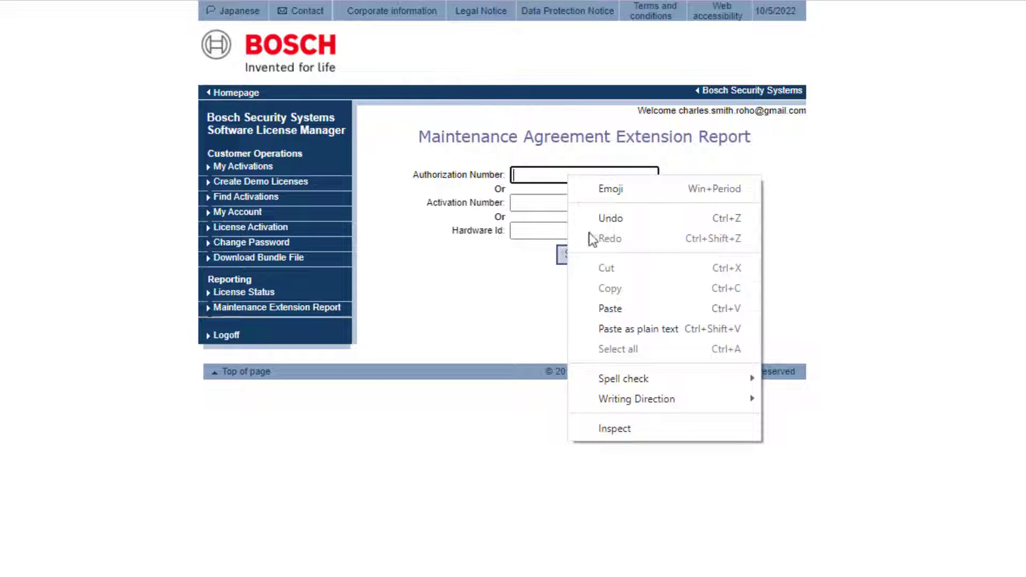
pyautogui.click(614, 308)
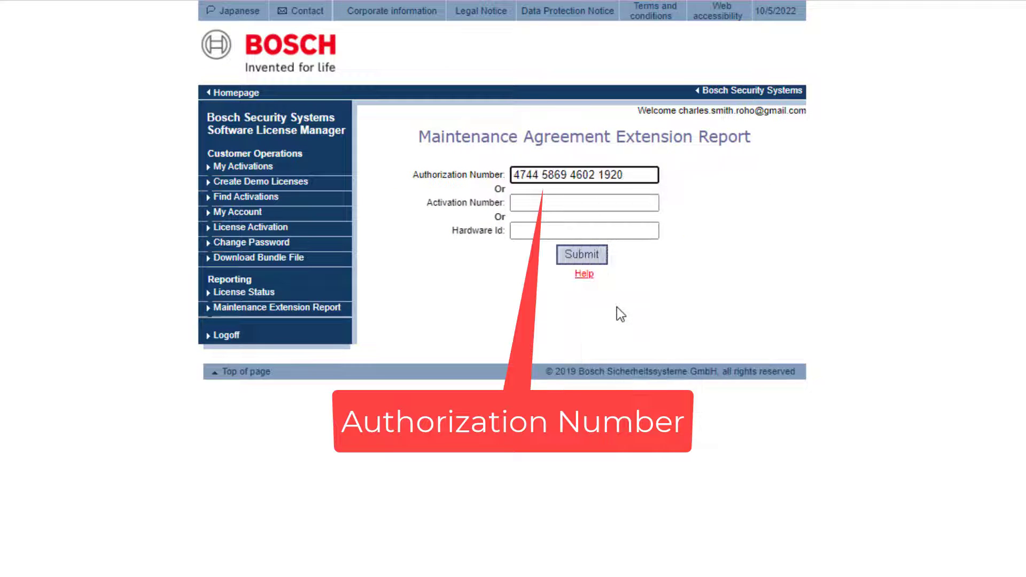
pyautogui.click(590, 255)
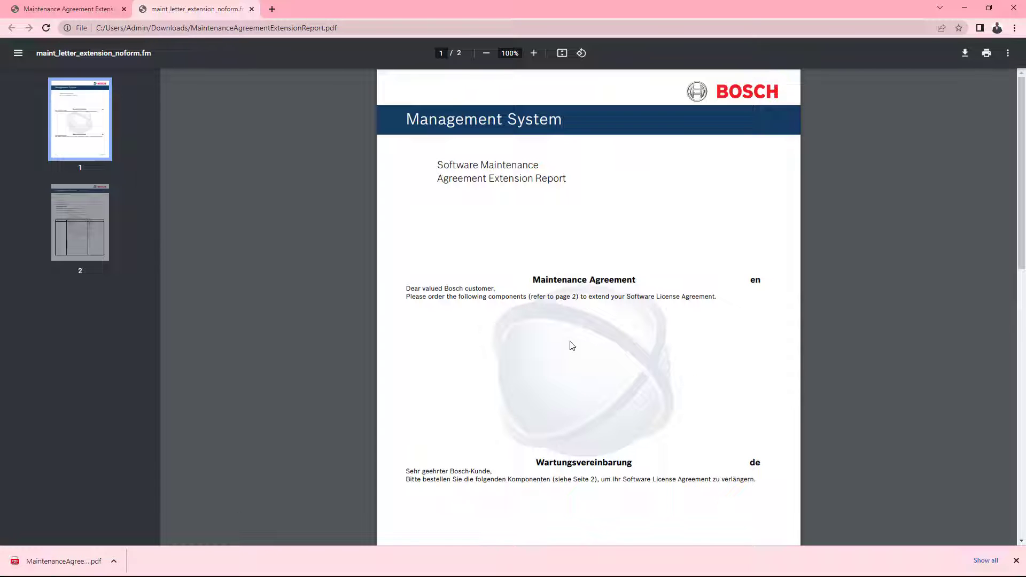
pyautogui.scroll(-3, 593, 483)
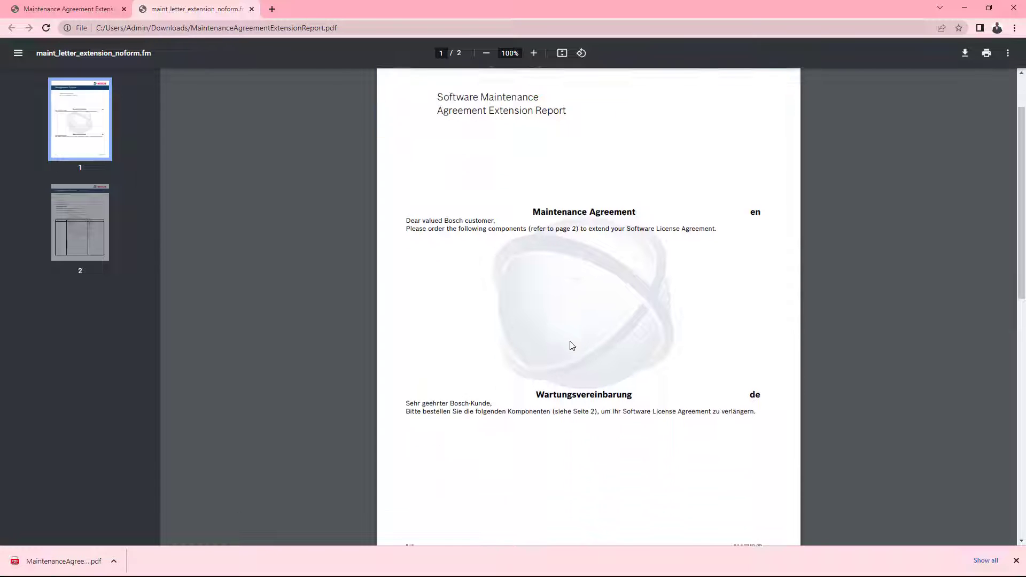
pyautogui.scroll(-8, 569, 346)
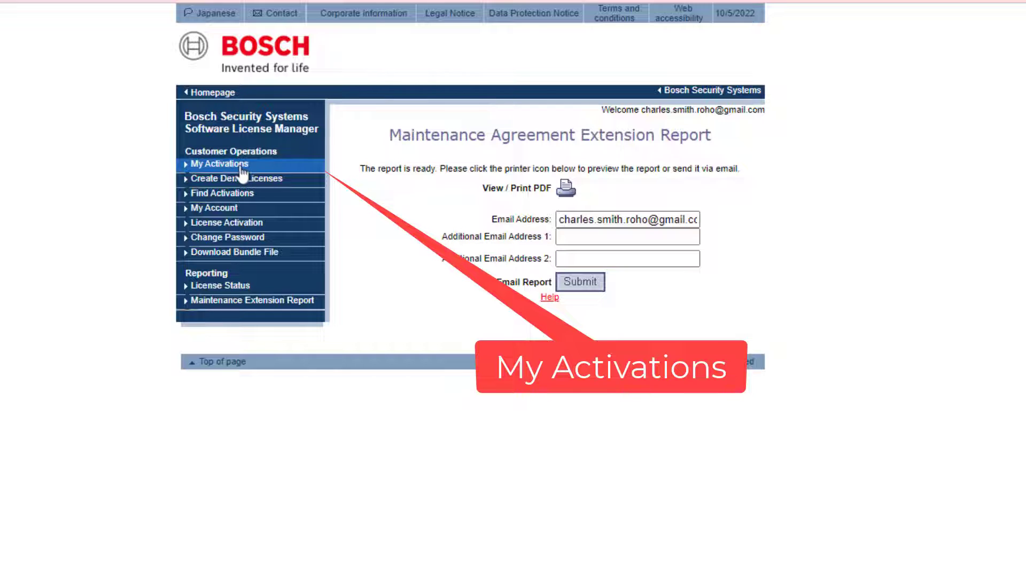
# Step: Open My Activations and select the AMS product family
pyautogui.click(241, 167)
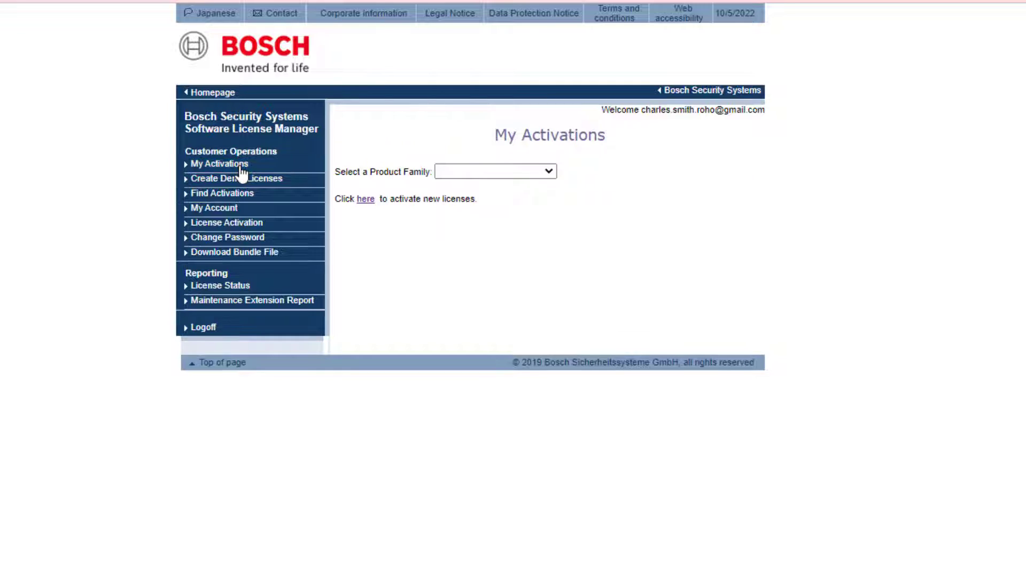
pyautogui.click(548, 171)
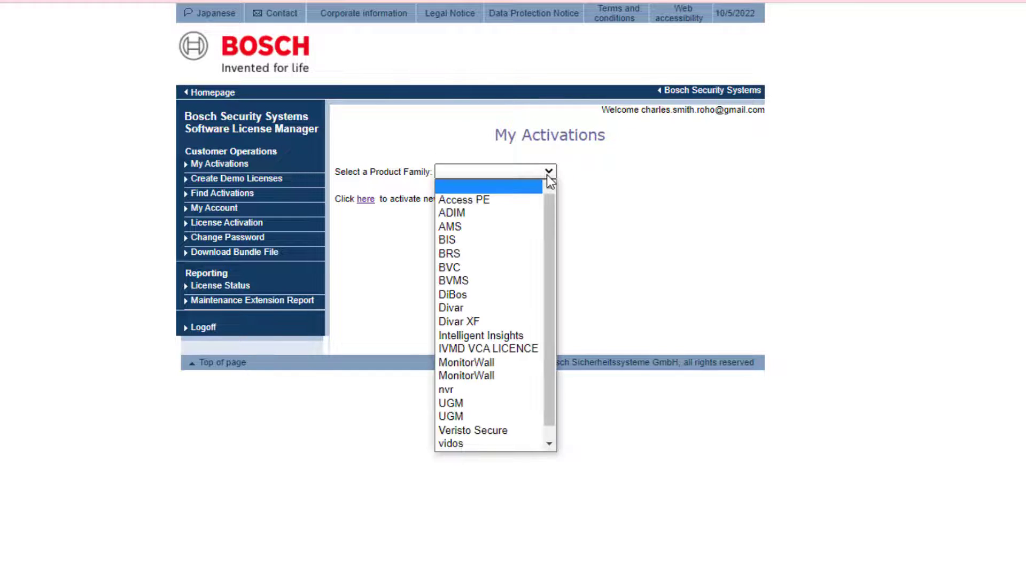
pyautogui.click(531, 229)
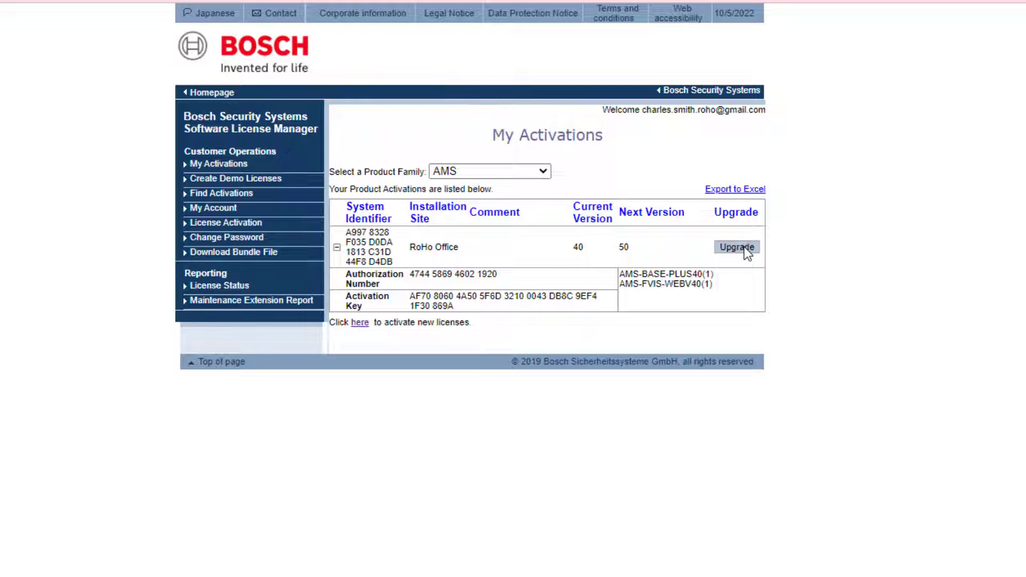
# Step: Upgrade the AMS activation to the next version, accepting the upgrade warning
pyautogui.click(747, 253)
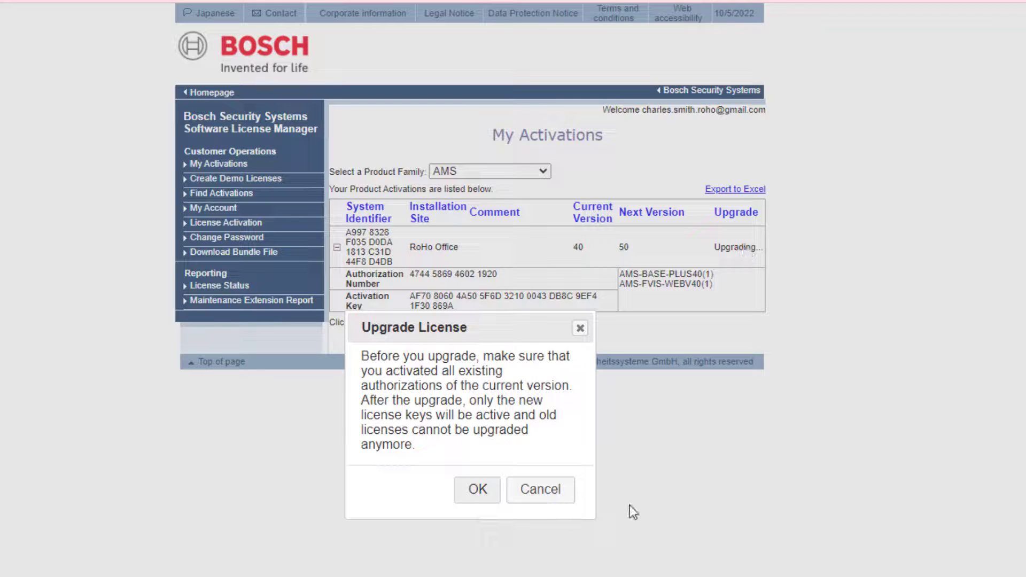
pyautogui.click(478, 489)
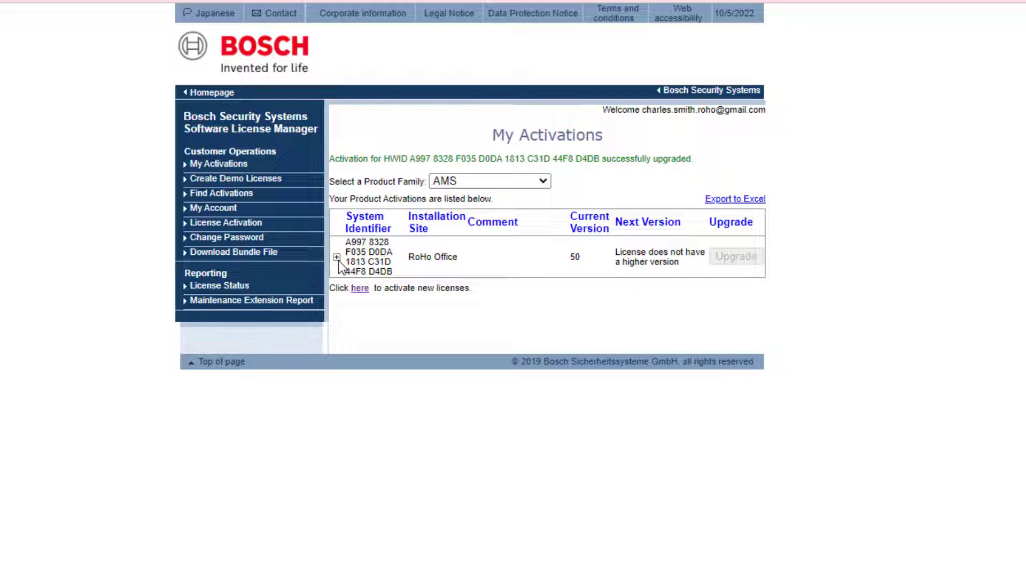
pyautogui.click(337, 259)
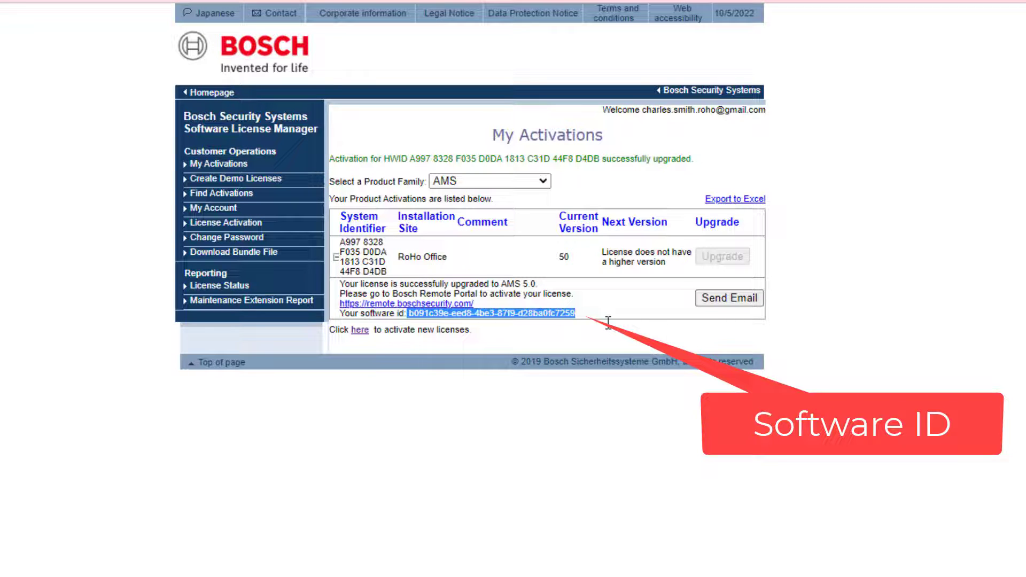
# Step: Copy the software ID of the upgraded license
pyautogui.rightClick(432, 314)
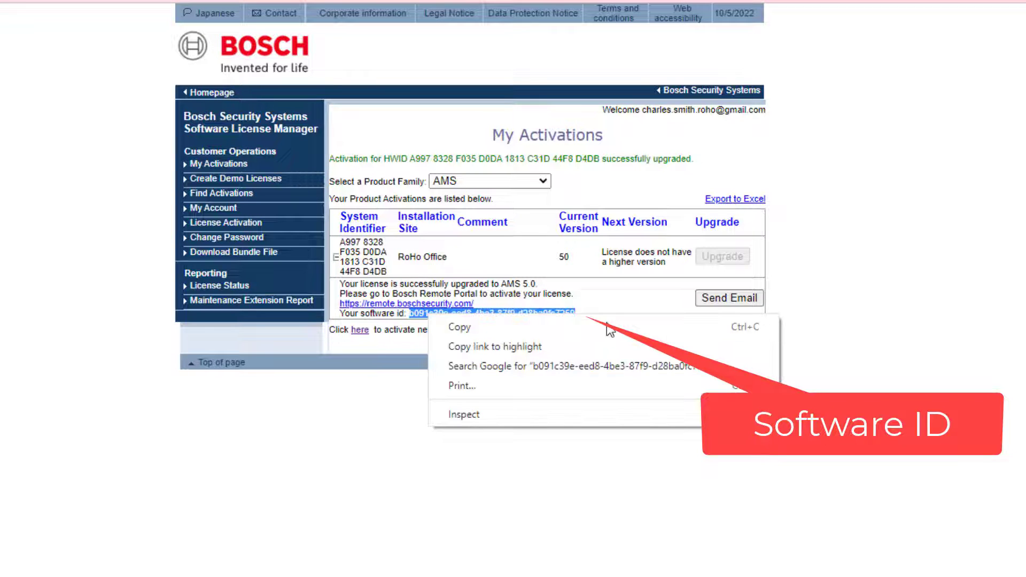
pyautogui.click(452, 323)
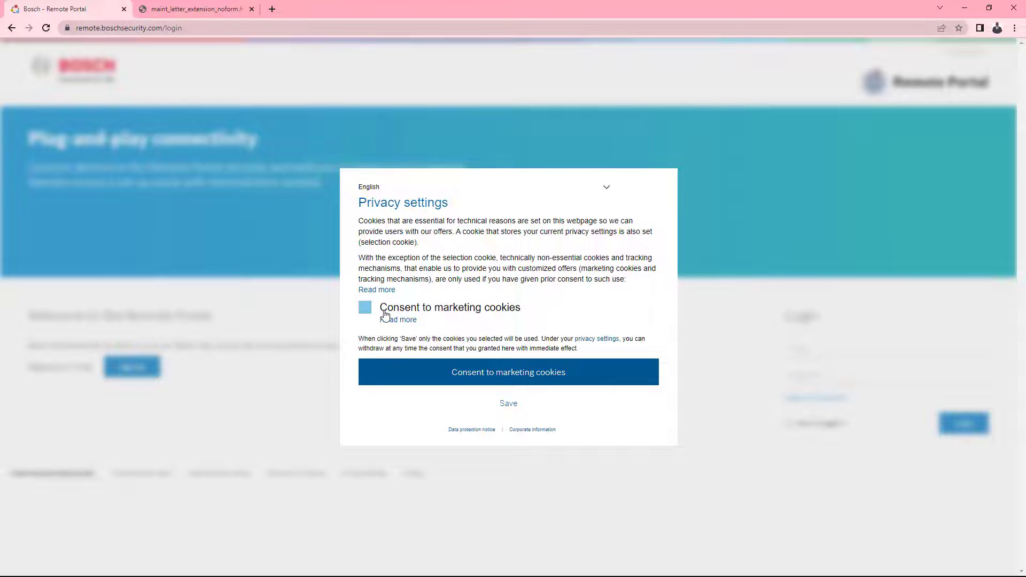
# Step: Consent to marketing cookies on the Remote Portal and open the sign-up form
pyautogui.click(364, 307)
pyautogui.click(427, 366)
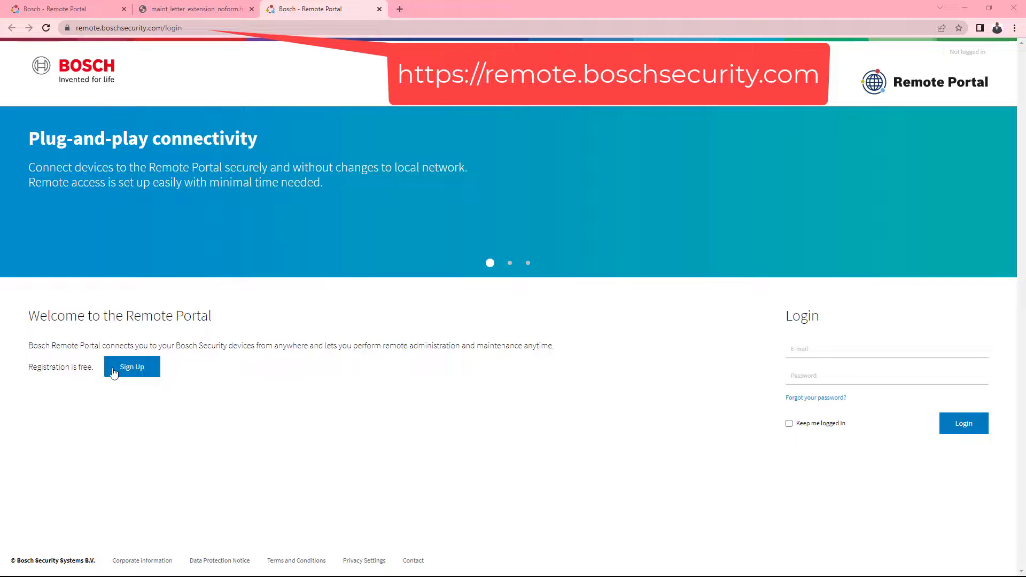
pyautogui.click(114, 373)
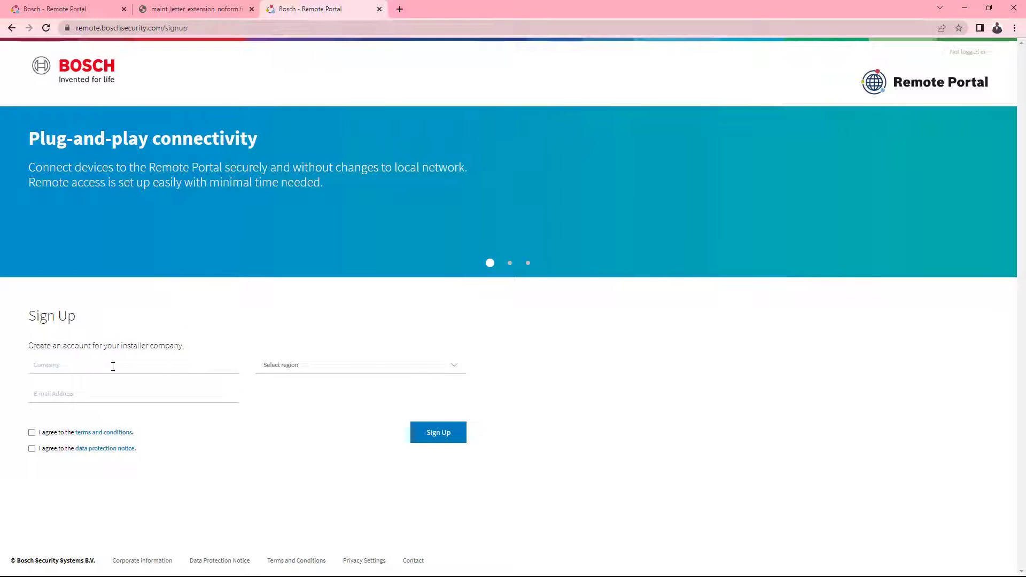
# Step: Enter RoHo Security as the company and select the Europe region
pyautogui.click(117, 367)
pyautogui.write('RoHo Security')
pyautogui.click(343, 368)
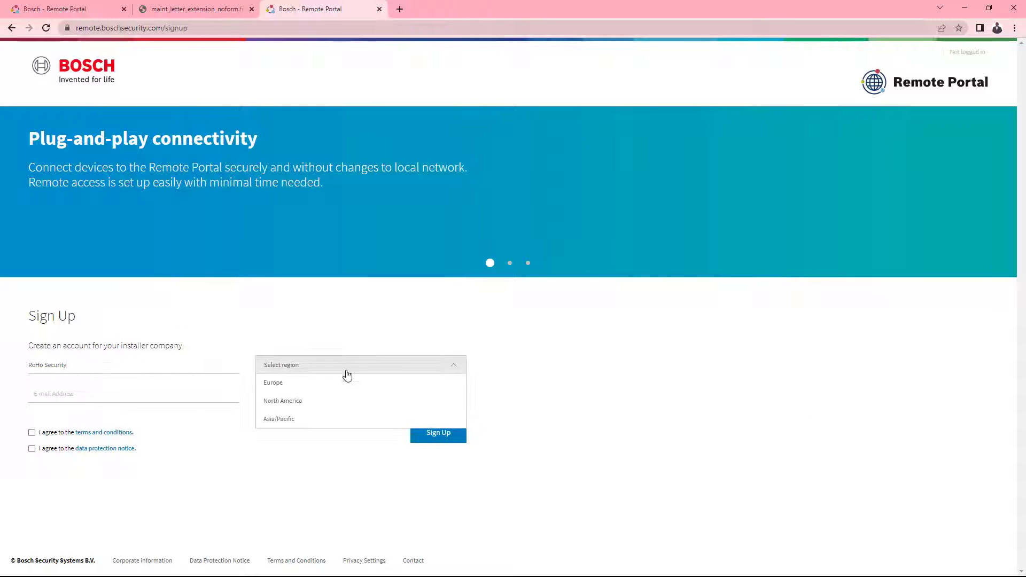
pyautogui.click(344, 383)
# Step: Fill in the contact's e-mail address, first name and last name
pyautogui.click(162, 395)
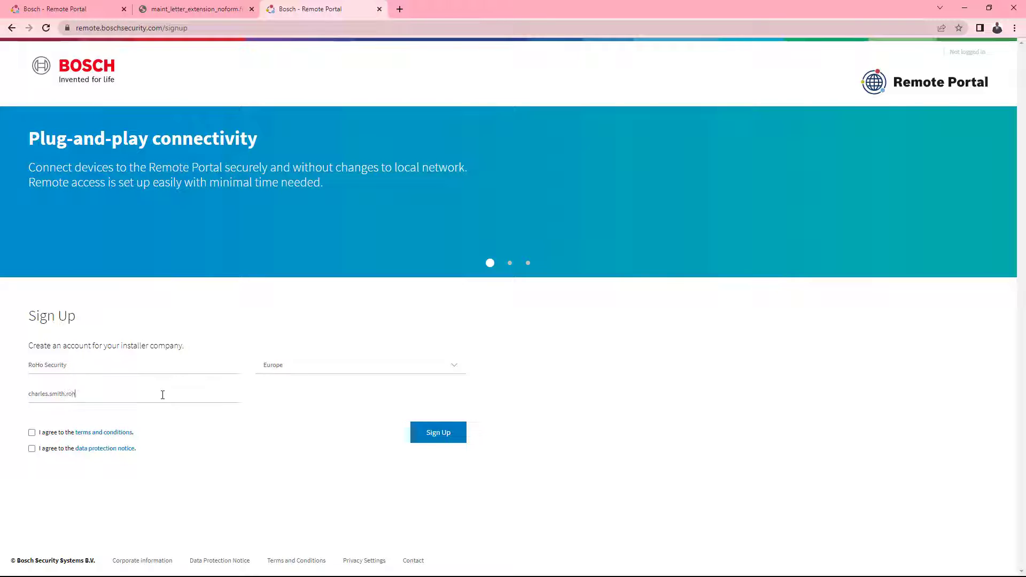
pyautogui.press('Tab')
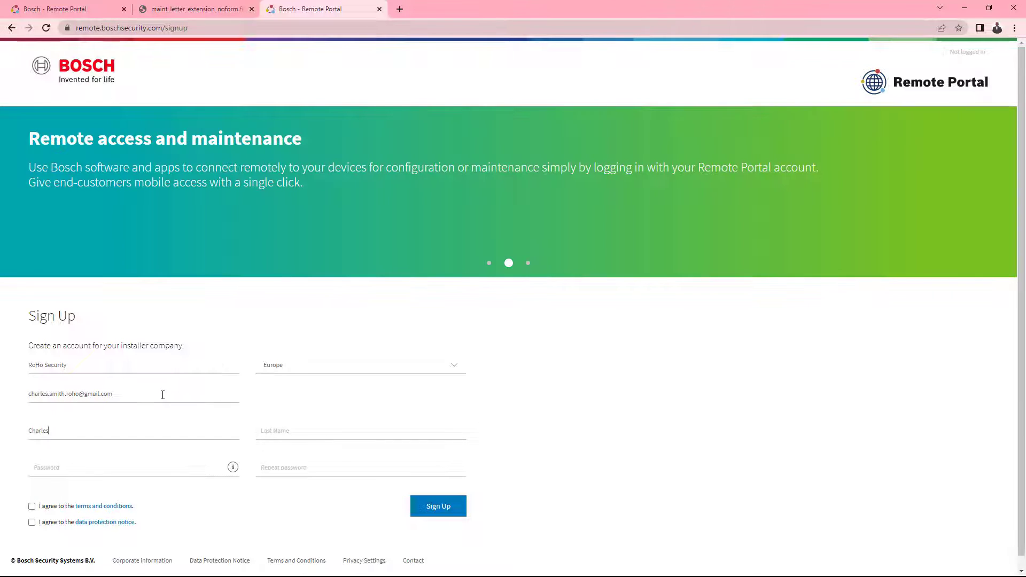
pyautogui.press('Tab')
# Step: Enter the account password and repeat it
pyautogui.press('Tab')
pyautogui.write('••••••••••')
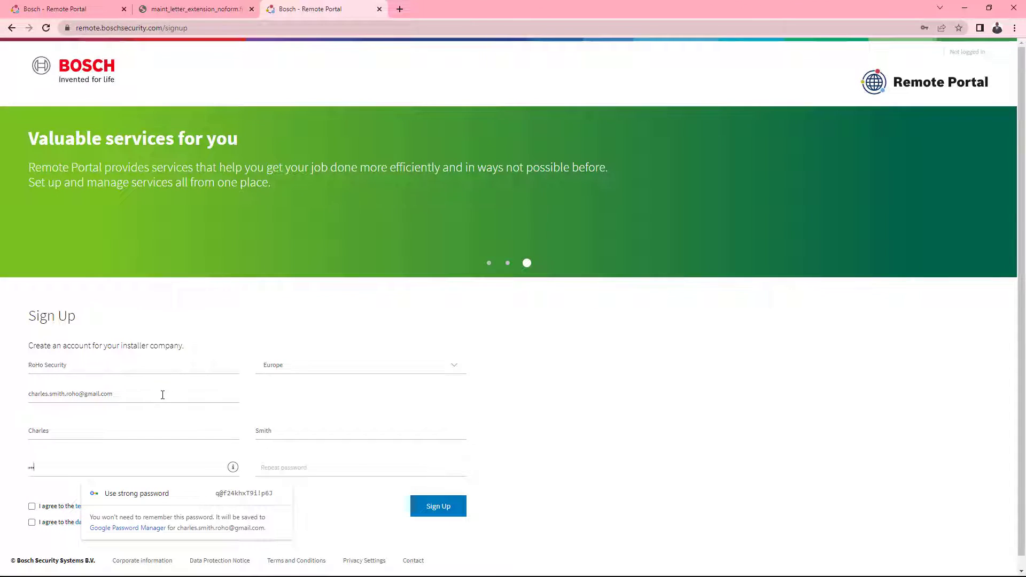
pyautogui.press('Tab')
pyautogui.write('••••••••••')
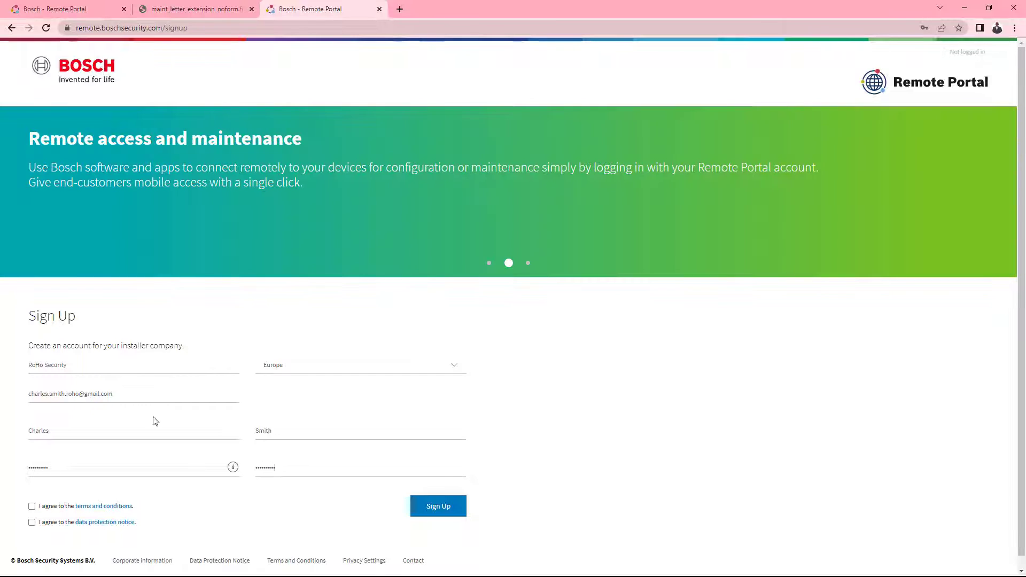
# Step: Agree to the terms and conditions and data protection notice, then sign up
pyautogui.click(31, 506)
pyautogui.click(31, 522)
pyautogui.click(440, 510)
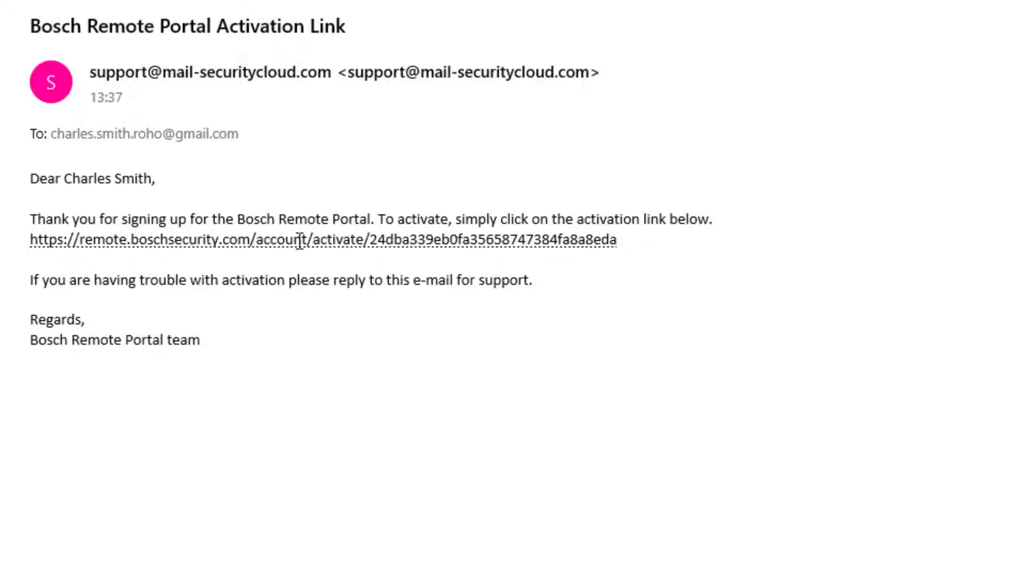
# Step: Activate the account through the e-mailed activation link and log in to the Remote Portal
pyautogui.click(301, 243)
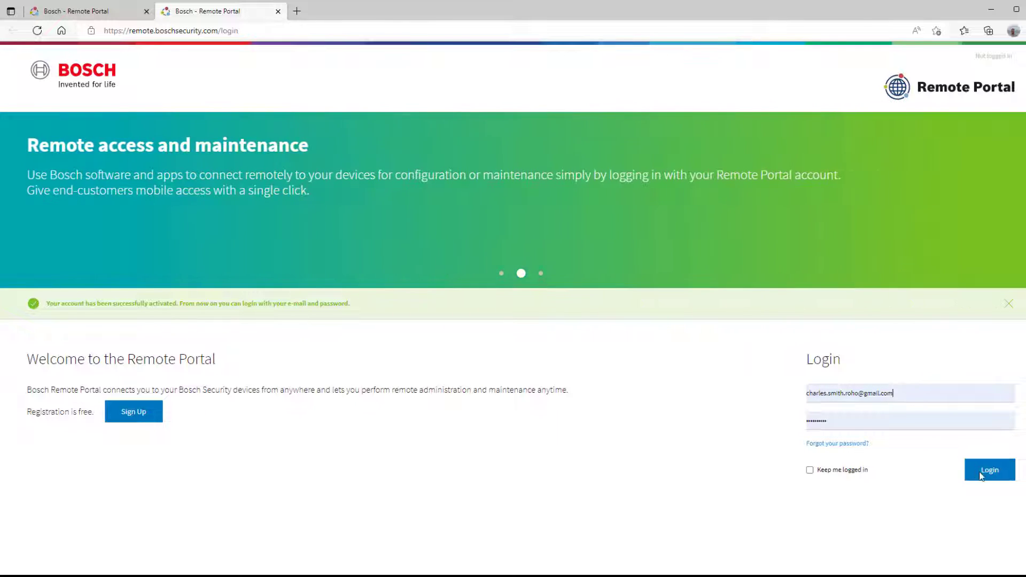
pyautogui.click(980, 475)
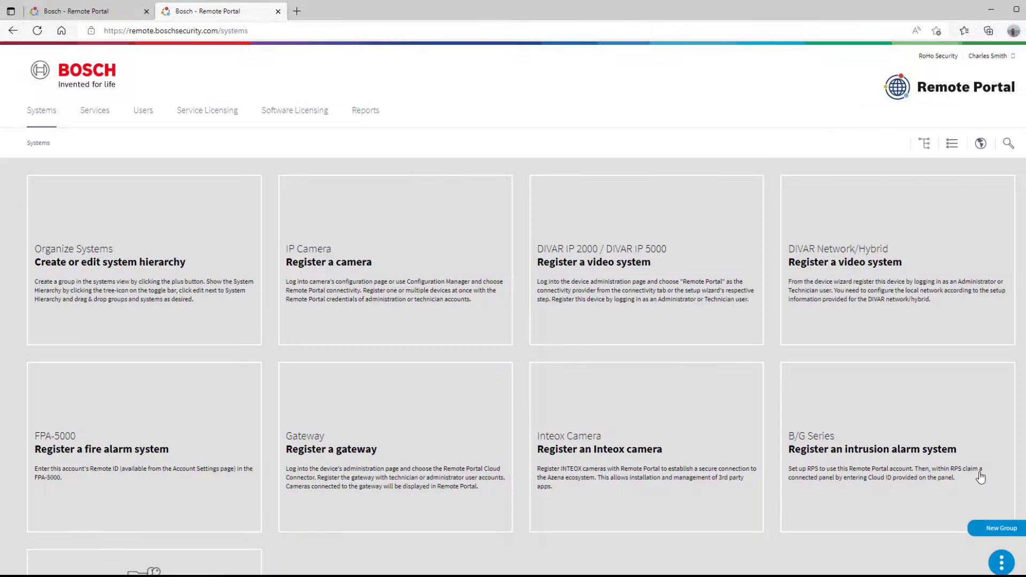
# Step: Claim a software order under Software Licensing, entering the owner's name and pasting the copied software ID
pyautogui.click(277, 111)
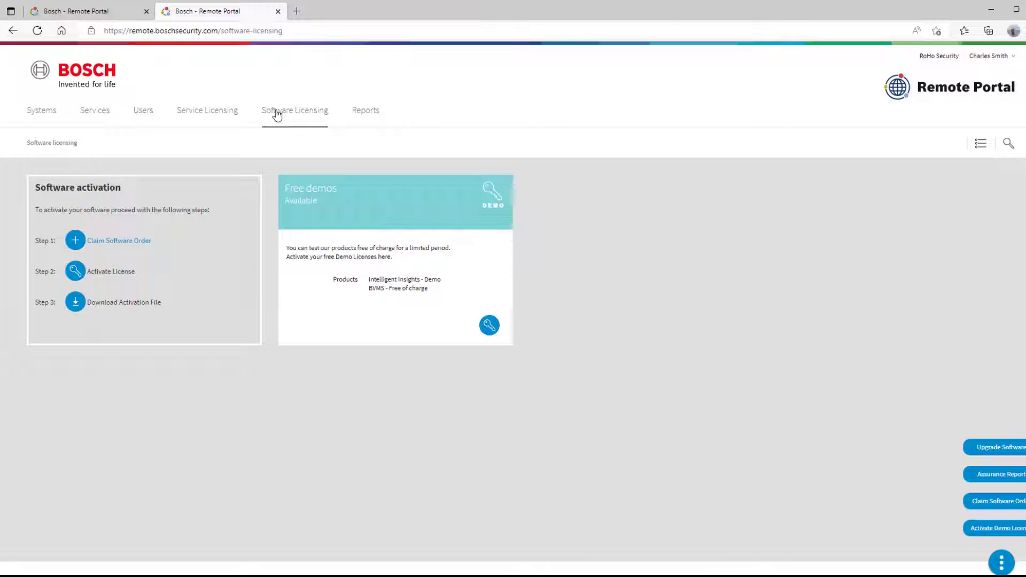
pyautogui.click(120, 241)
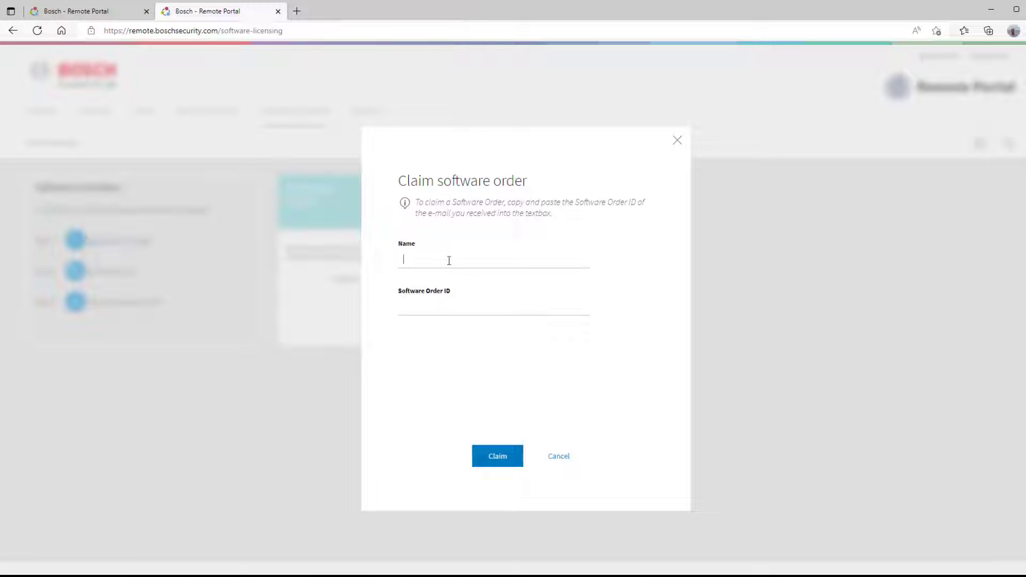
pyautogui.rightClick(423, 307)
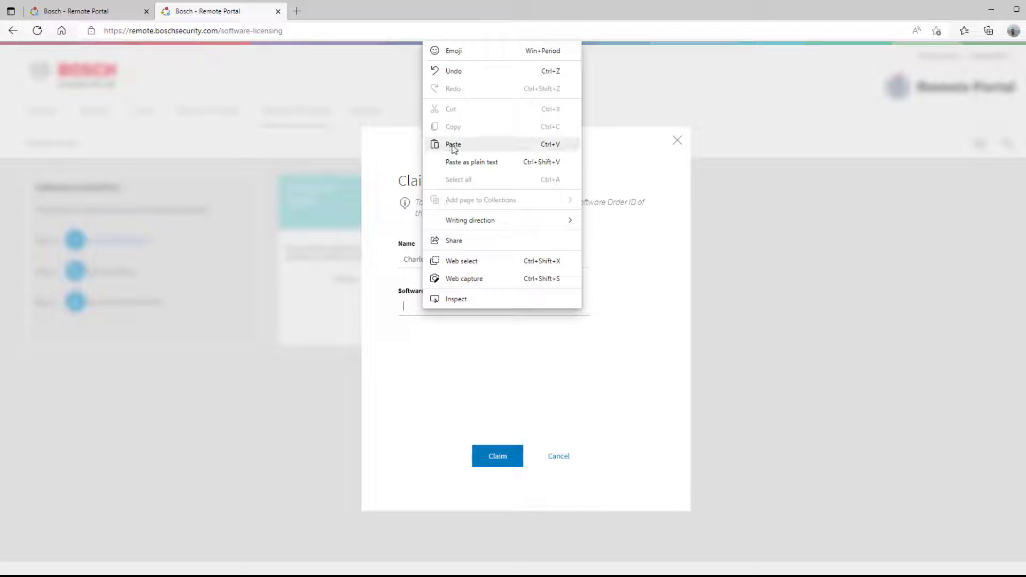
pyautogui.click(454, 145)
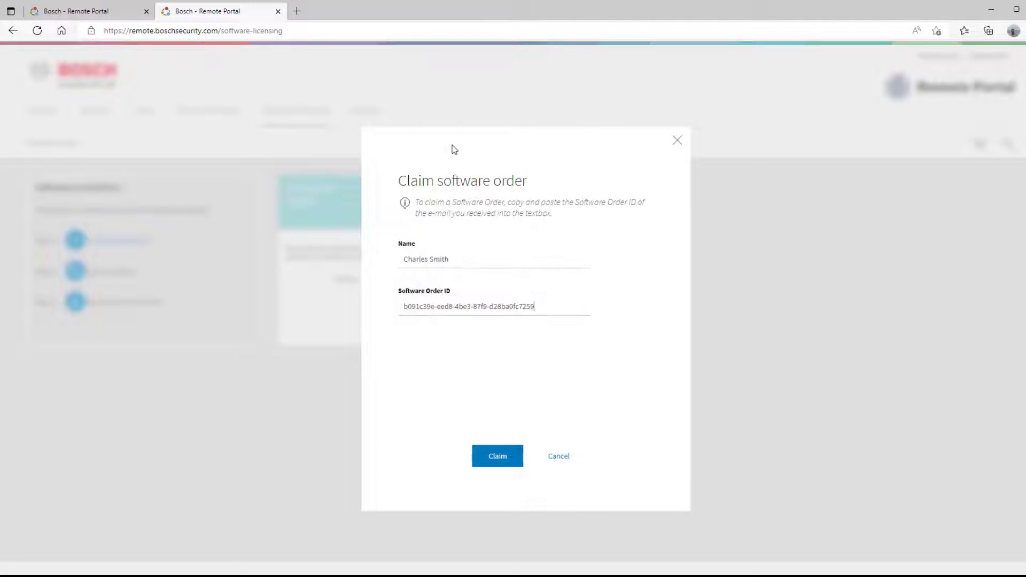
pyautogui.click(516, 459)
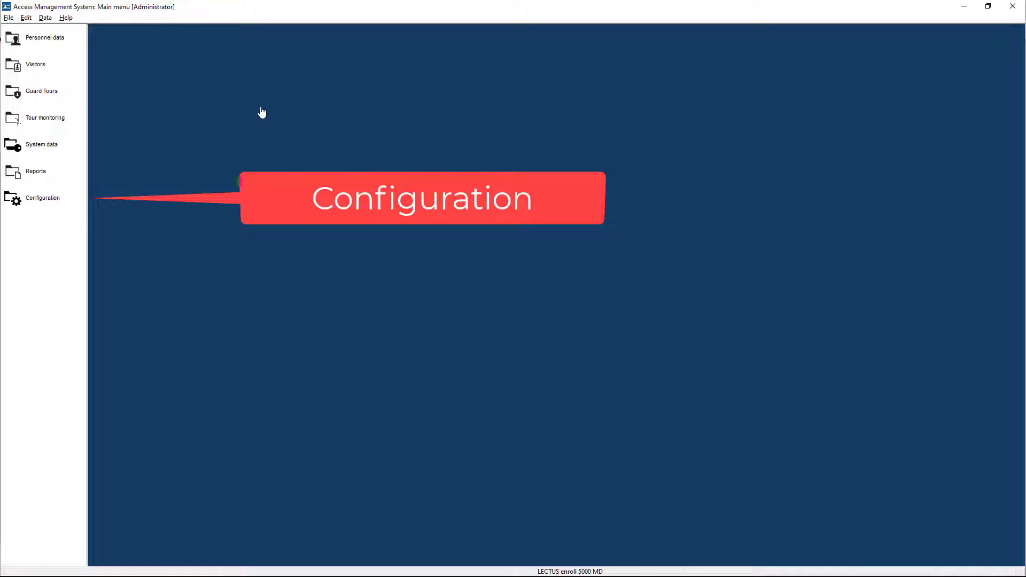
# Step: Open the Licenses configuration in Access Management System and start the license manager
pyautogui.click(49, 200)
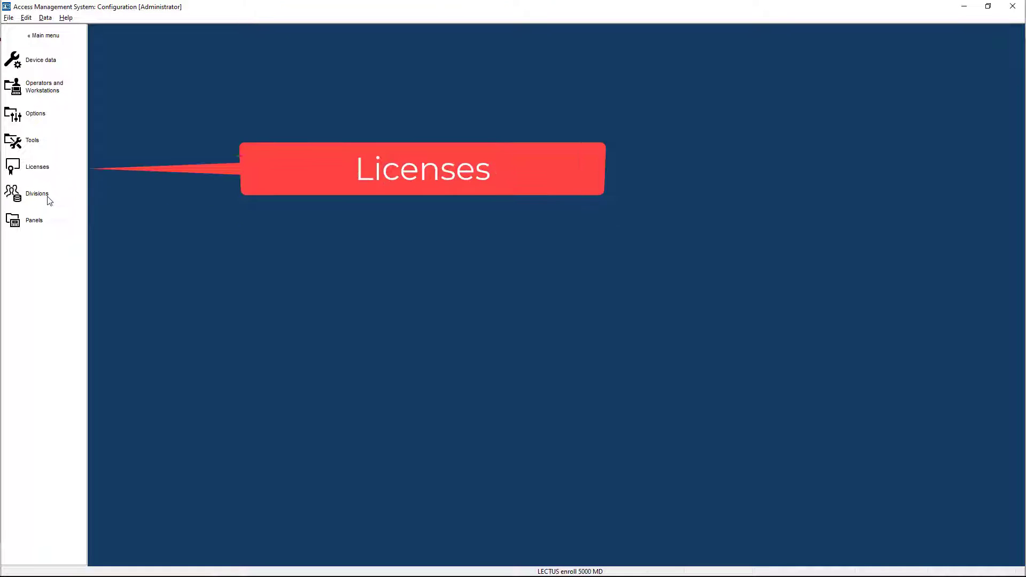
pyautogui.click(47, 172)
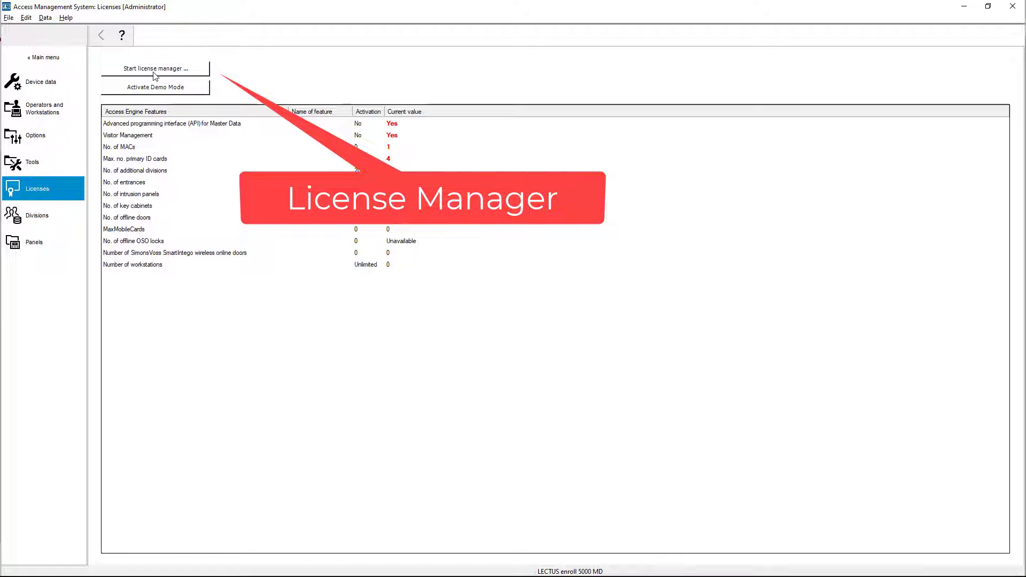
pyautogui.click(154, 72)
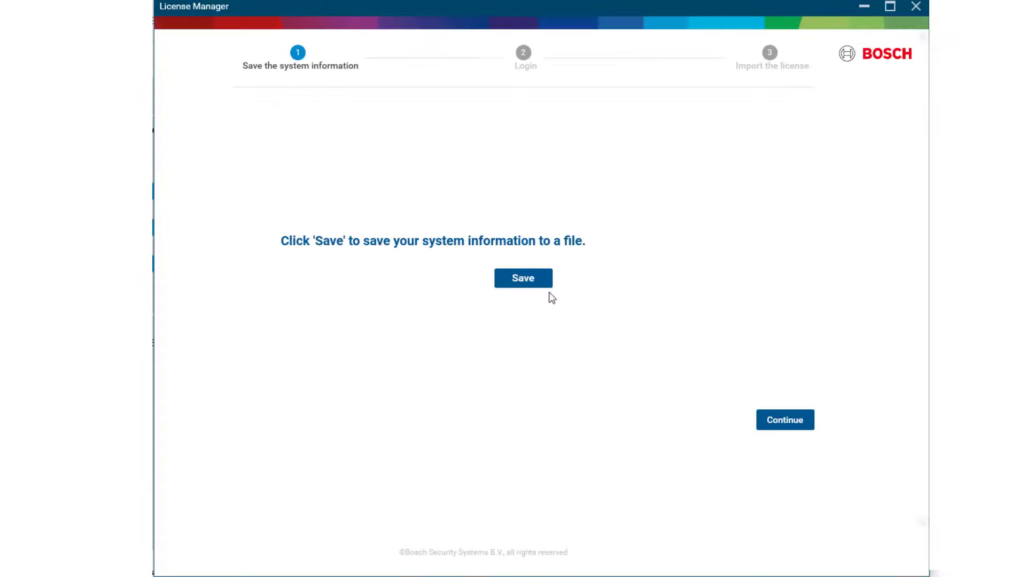
# Step: Save the system information to a file named sysinfo on the Desktop
pyautogui.click(523, 278)
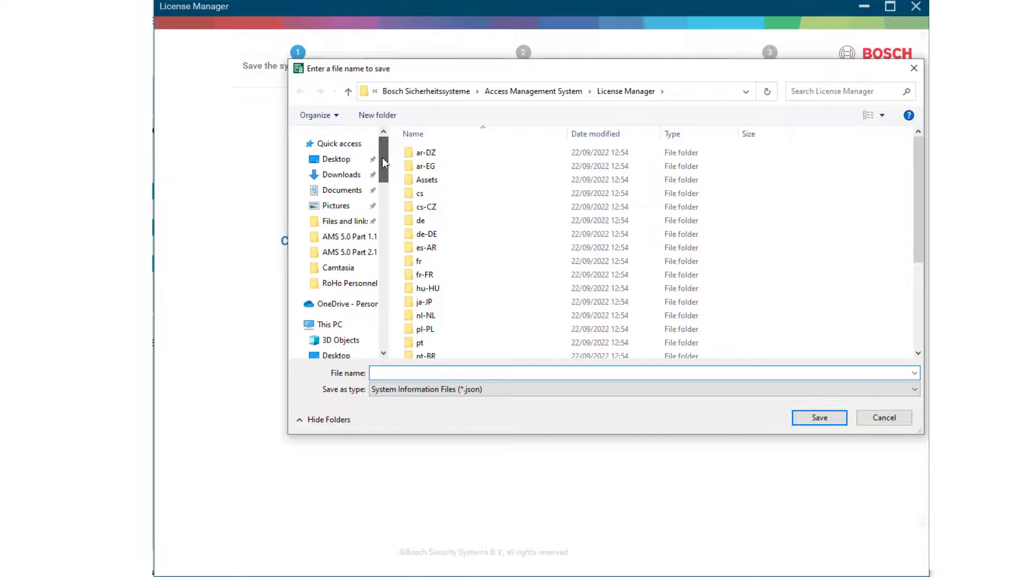
pyautogui.write('sysinfo')
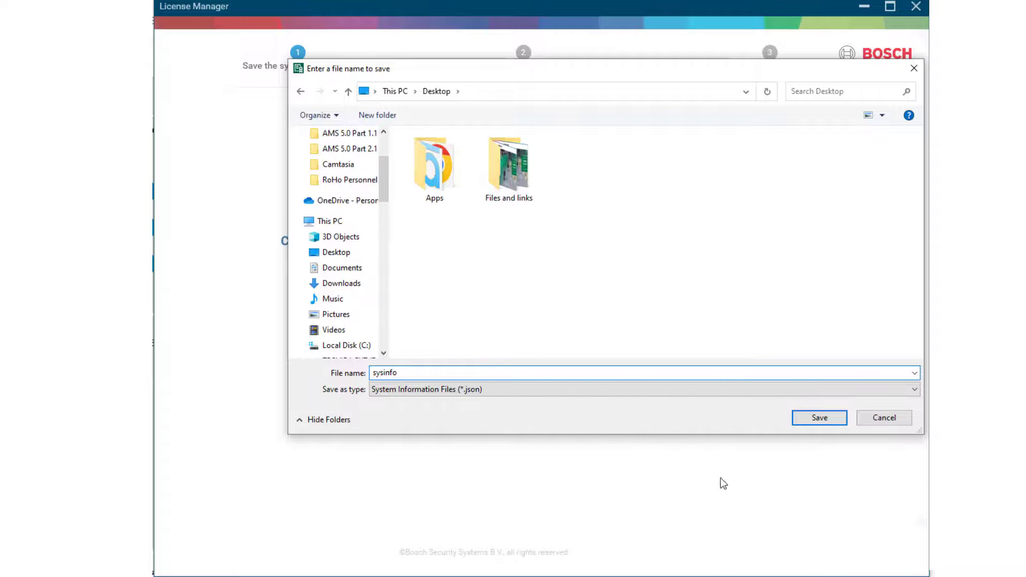
pyautogui.click(798, 420)
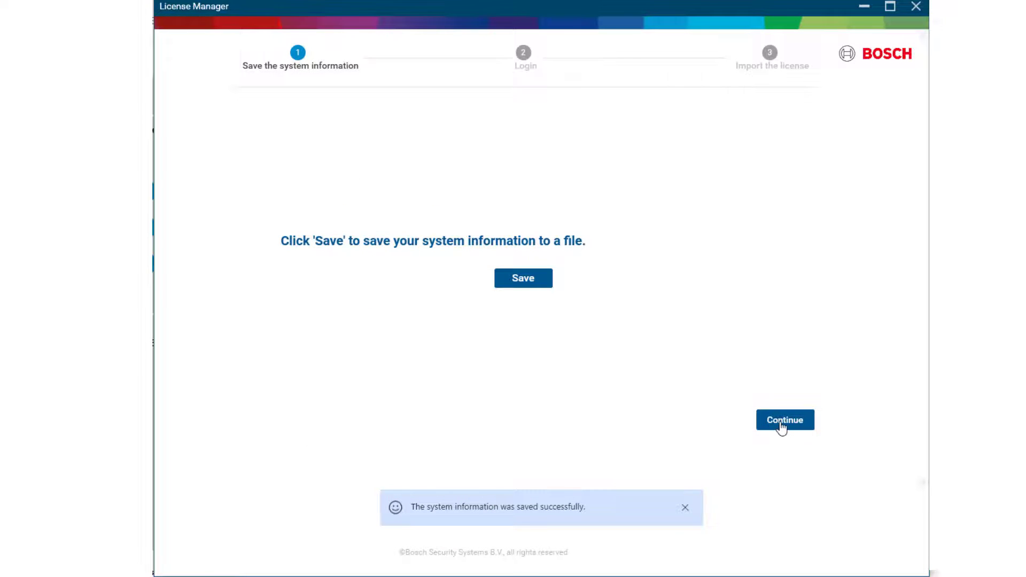
# Step: Advance the license manager past saving, then start activating the software order's license and upload sysinfo.json from the Desktop
pyautogui.click(781, 422)
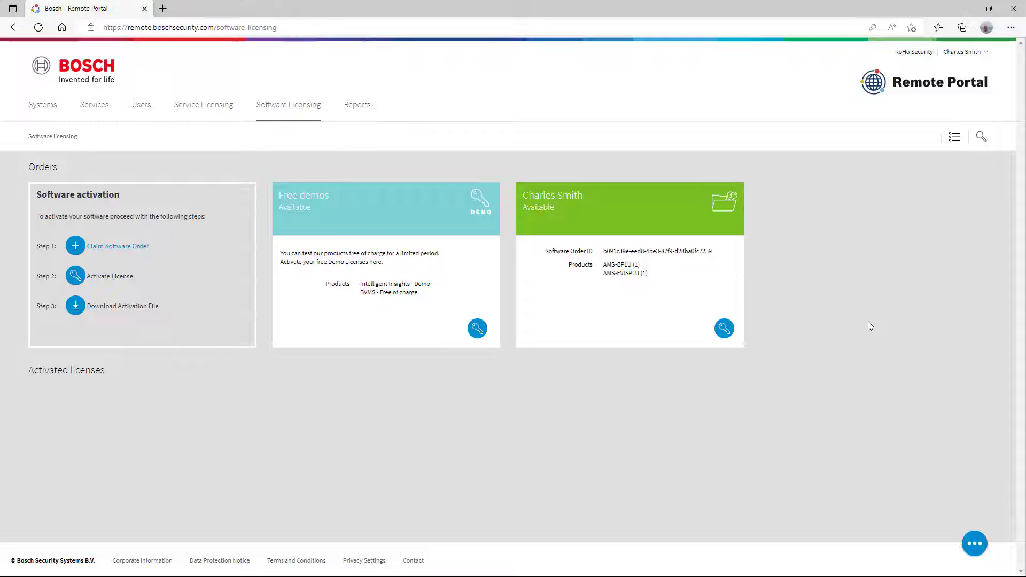
pyautogui.click(724, 329)
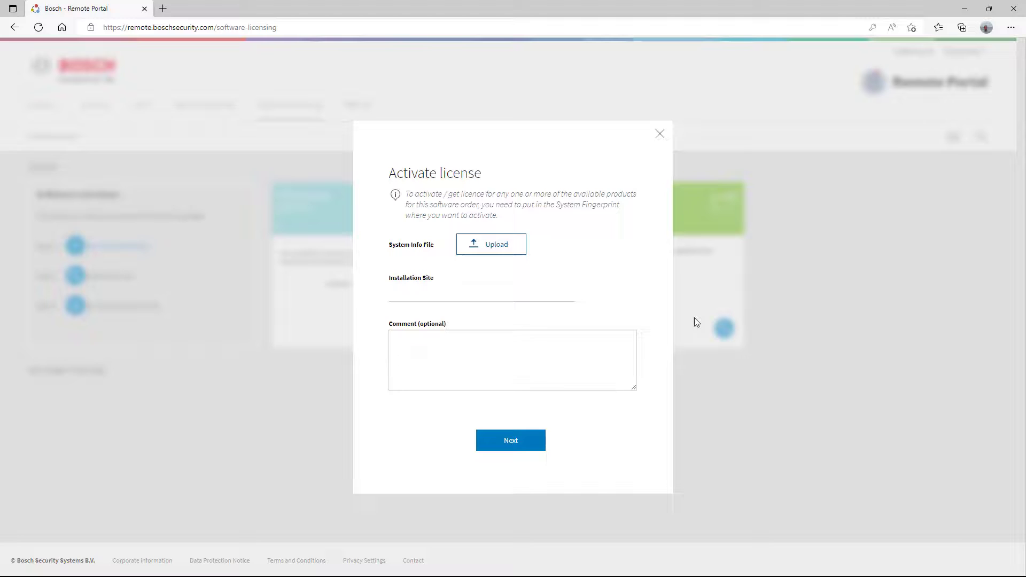
pyautogui.click(504, 252)
pyautogui.click(56, 84)
pyautogui.click(243, 88)
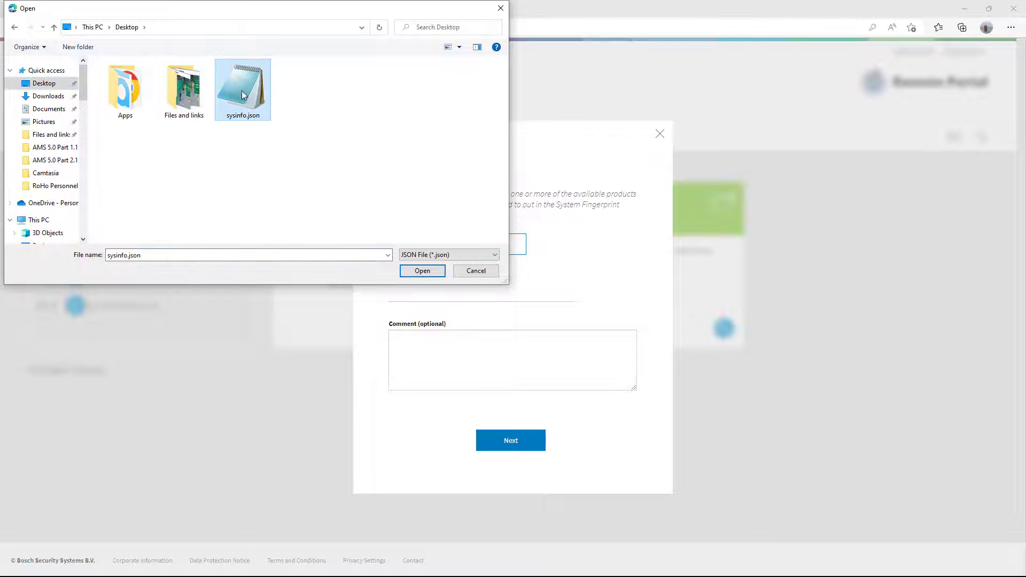
pyautogui.click(422, 271)
# Step: Enter RoHo Office as the installation site and continue the activation
pyautogui.click(440, 294)
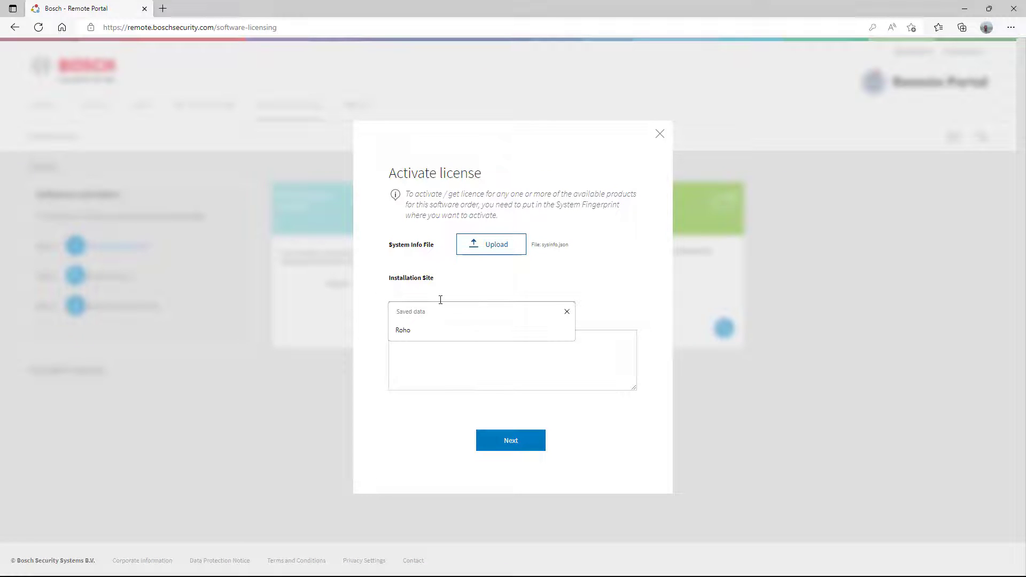
pyautogui.write('RoHo Office')
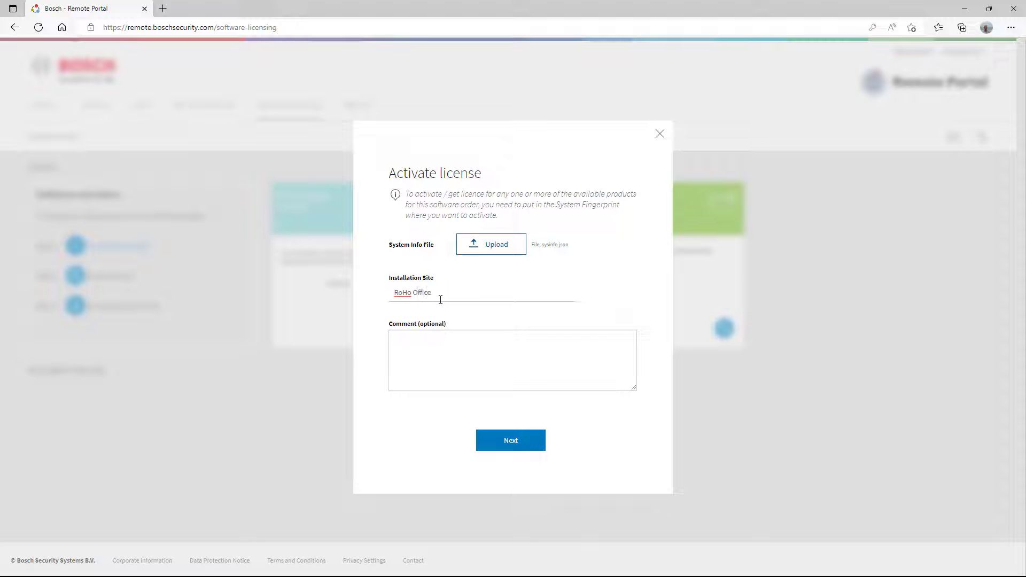
pyautogui.click(511, 441)
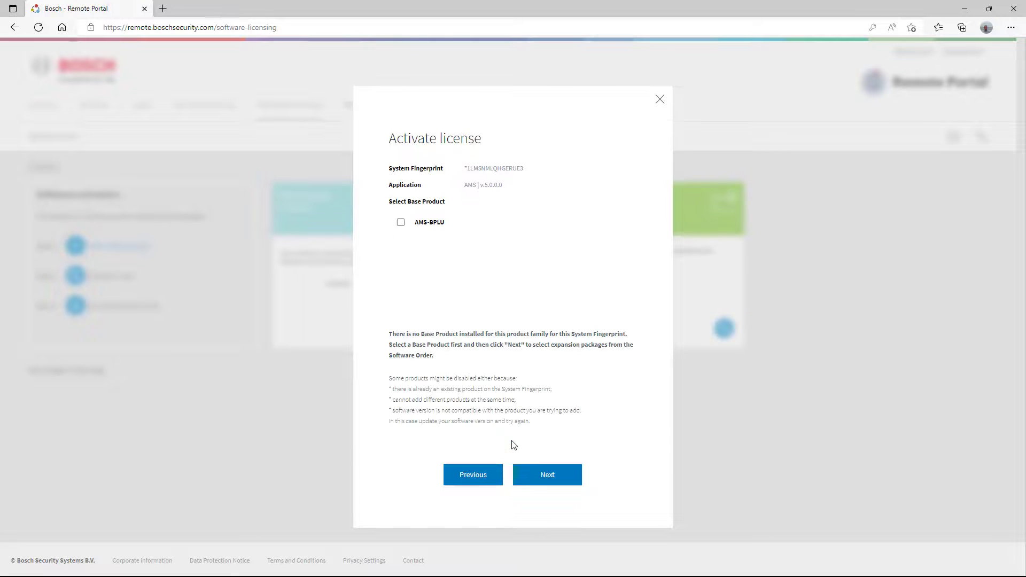
# Step: Select the AMS-BPLU base product and the AMS-FVISPLU expansion product, then activate the license
pyautogui.click(401, 222)
pyautogui.click(545, 475)
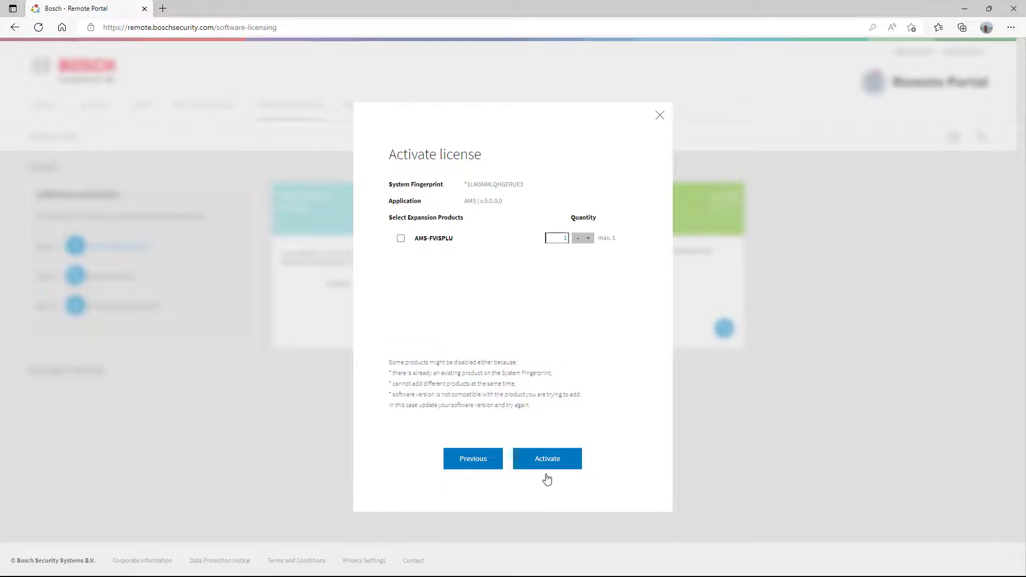
pyautogui.click(400, 238)
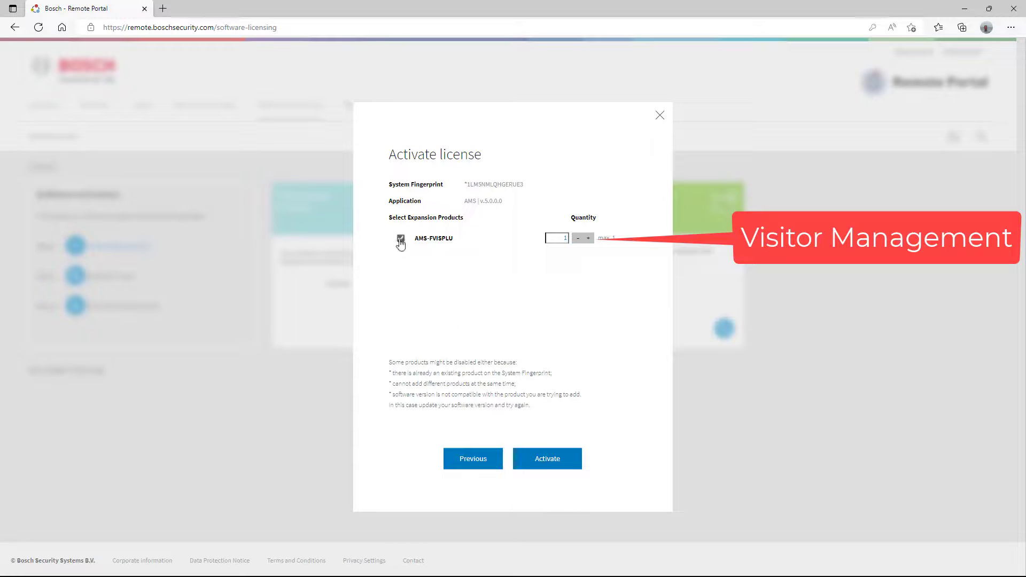
pyautogui.click(534, 467)
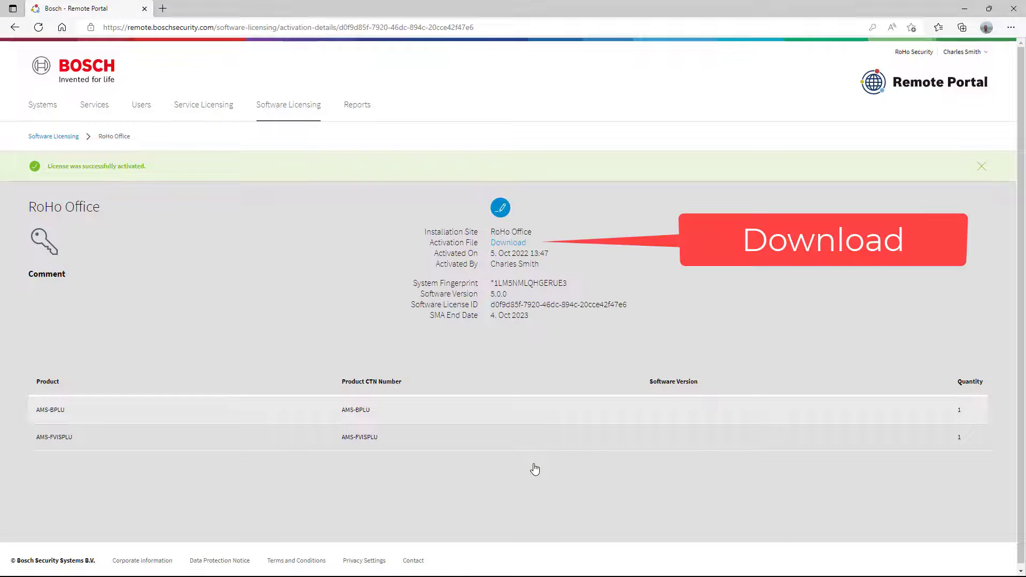
# Step: Download the activation file and save it to the Desktop under its default name
pyautogui.click(524, 245)
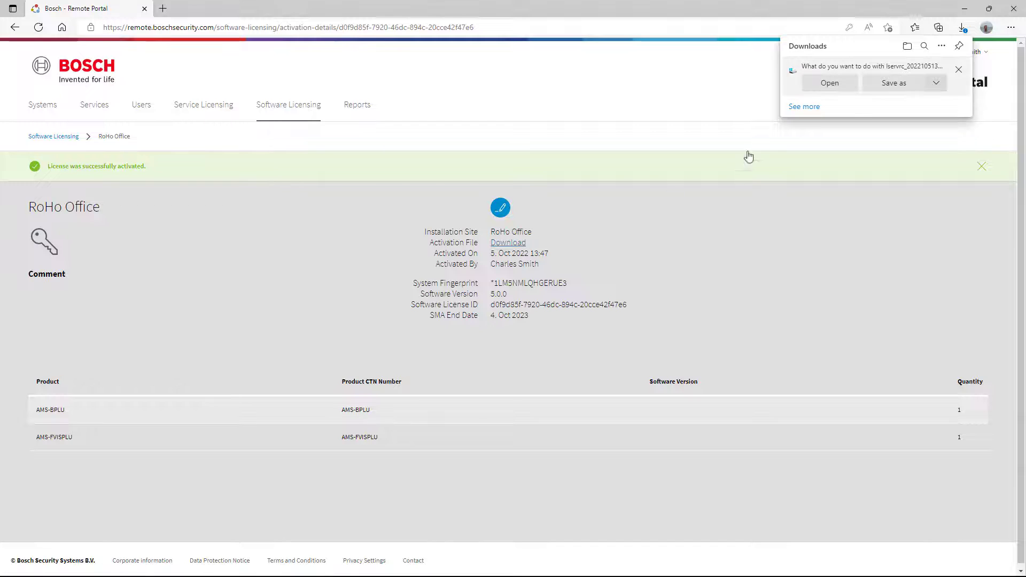
pyautogui.click(920, 84)
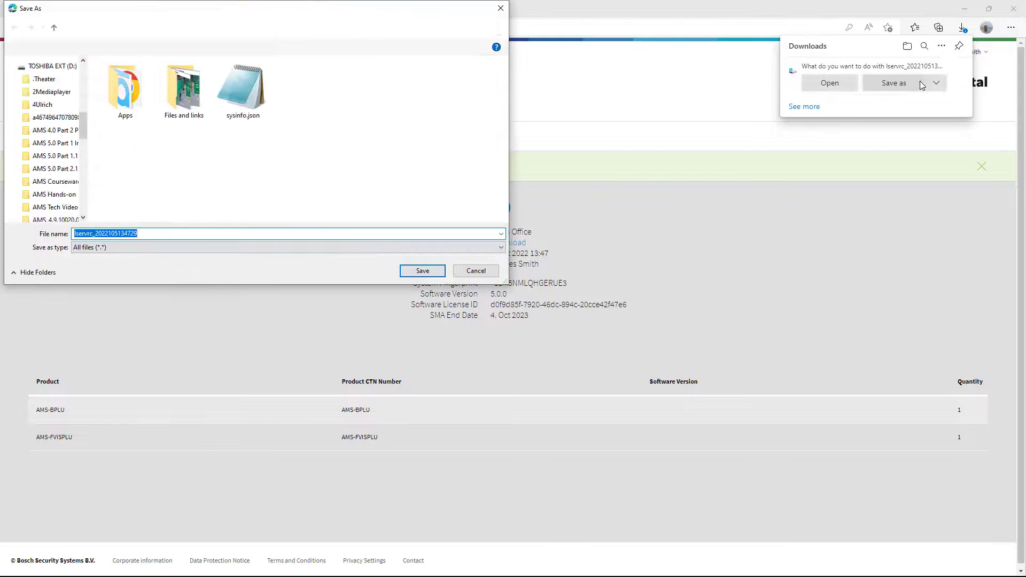
pyautogui.click(422, 270)
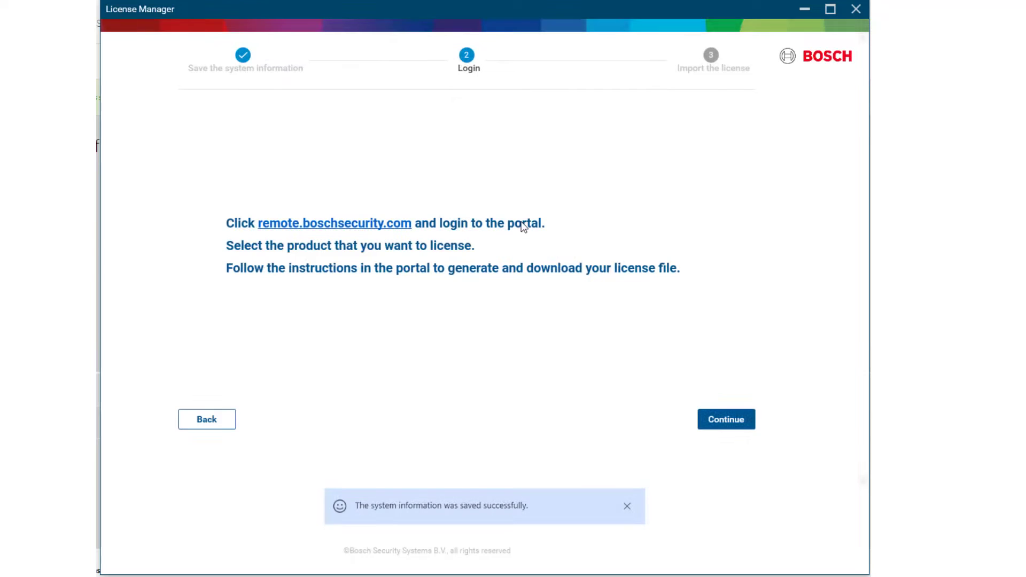
# Step: Continue the license manager to the import step, import the downloaded license file, and finish
pyautogui.click(715, 430)
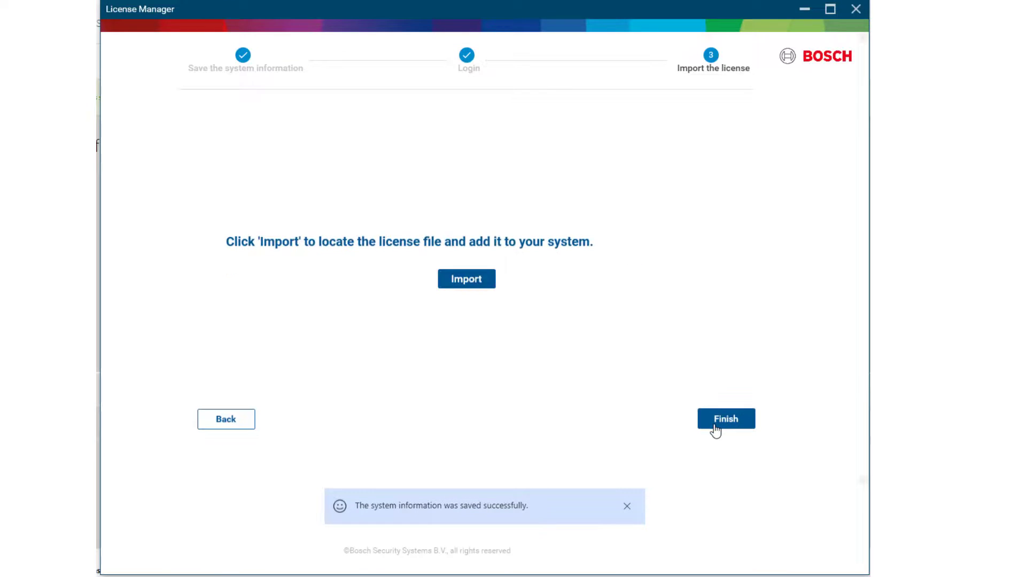
pyautogui.click(462, 282)
pyautogui.click(769, 417)
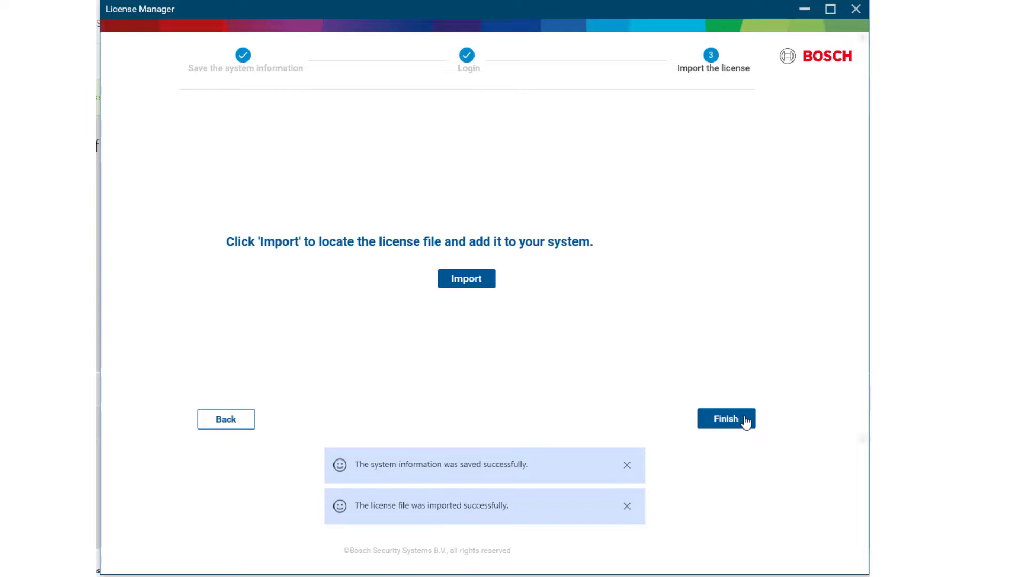
pyautogui.click(746, 422)
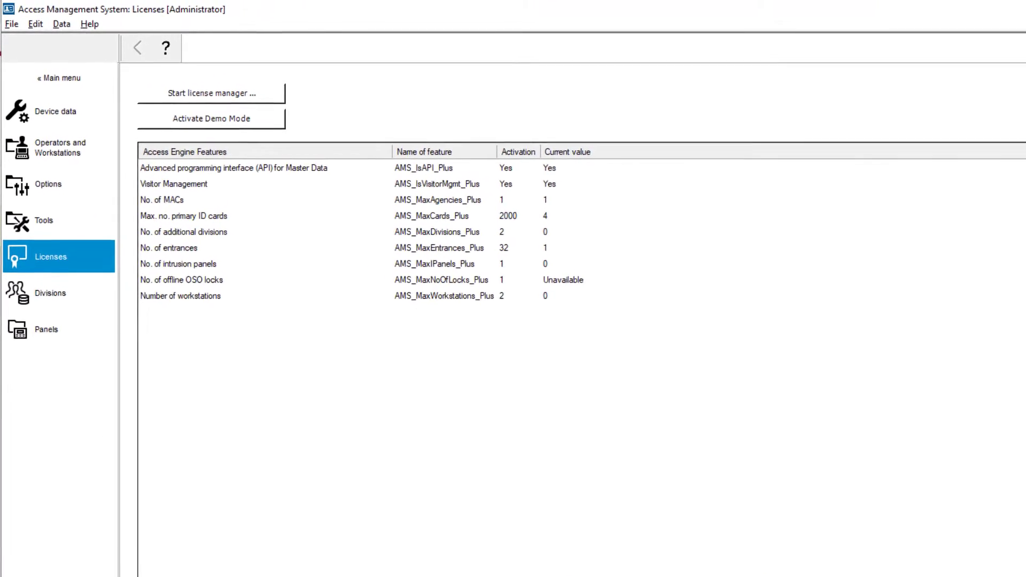